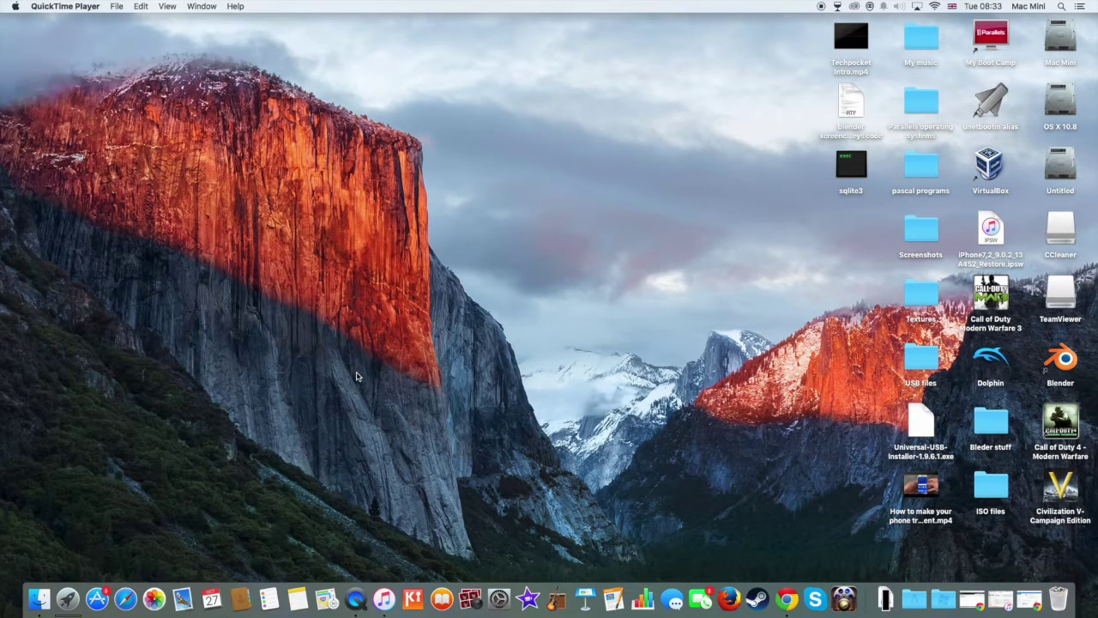
# Bring up the Chrome window showing ipsw.me and highlight its web address.
pyautogui.click(1001, 599)
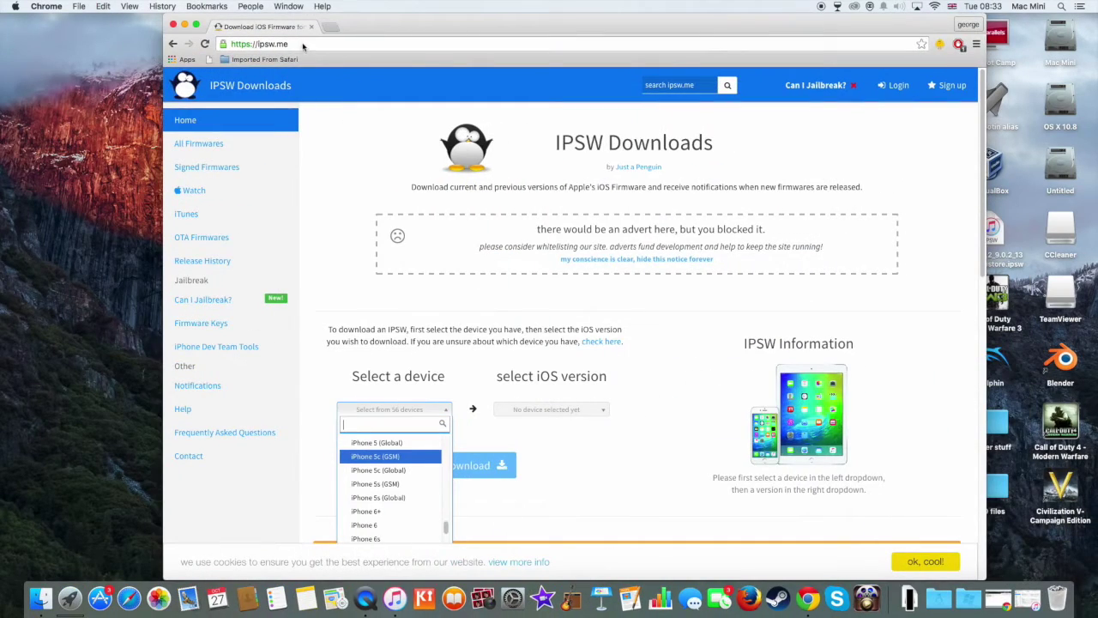
pyautogui.click(302, 44)
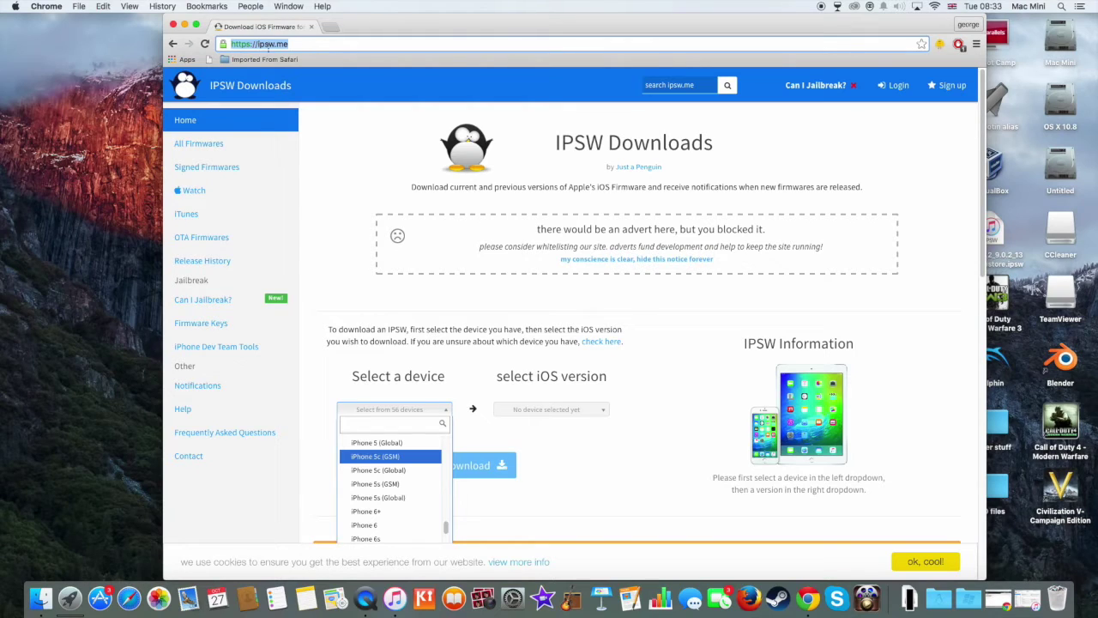
pyautogui.moveTo(312, 43); pyautogui.dragTo(230, 43)
# Choose iPhone 6 as the device for the firmware download.
pyautogui.scroll(5, 396, 463)
pyautogui.scroll(-4, 394, 468)
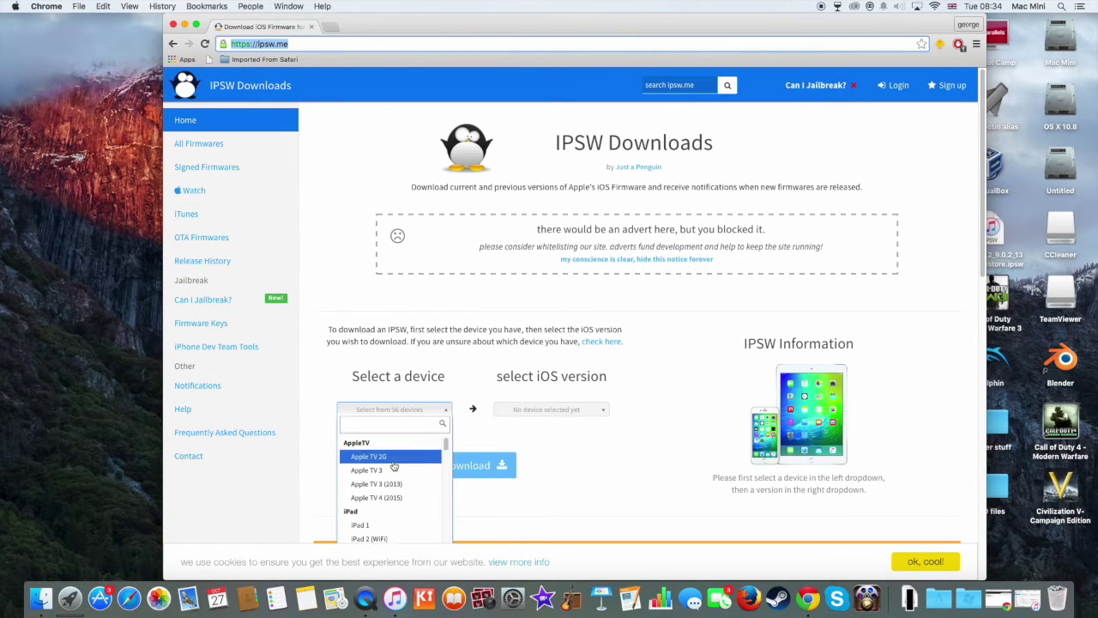
pyautogui.scroll(-8, 387, 480)
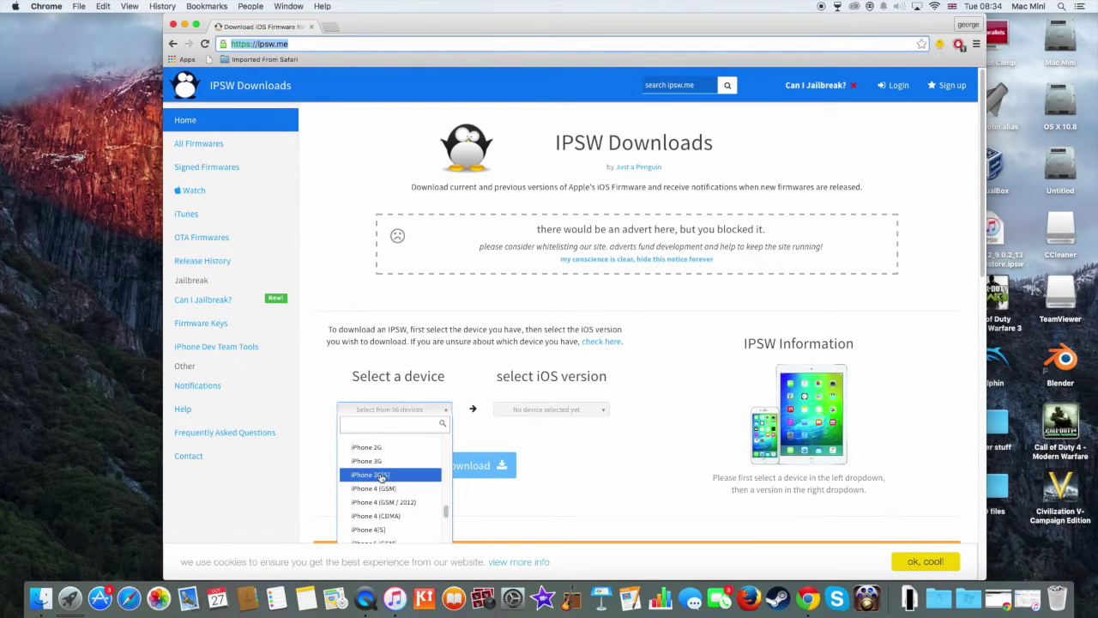
pyautogui.scroll(1, 390, 482)
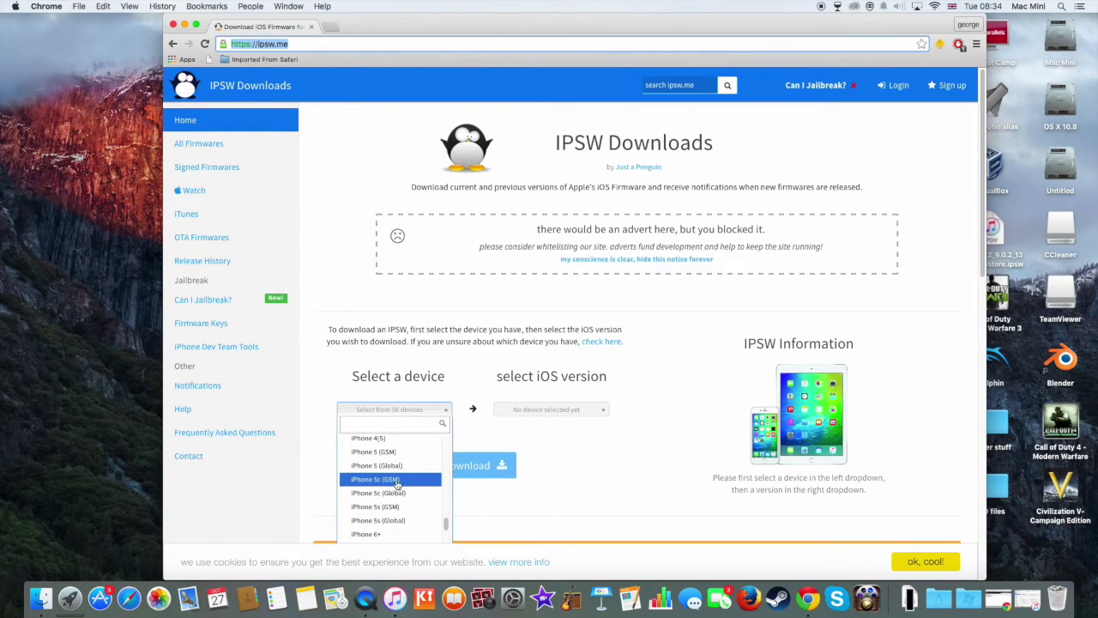
pyautogui.scroll(5, 395, 482)
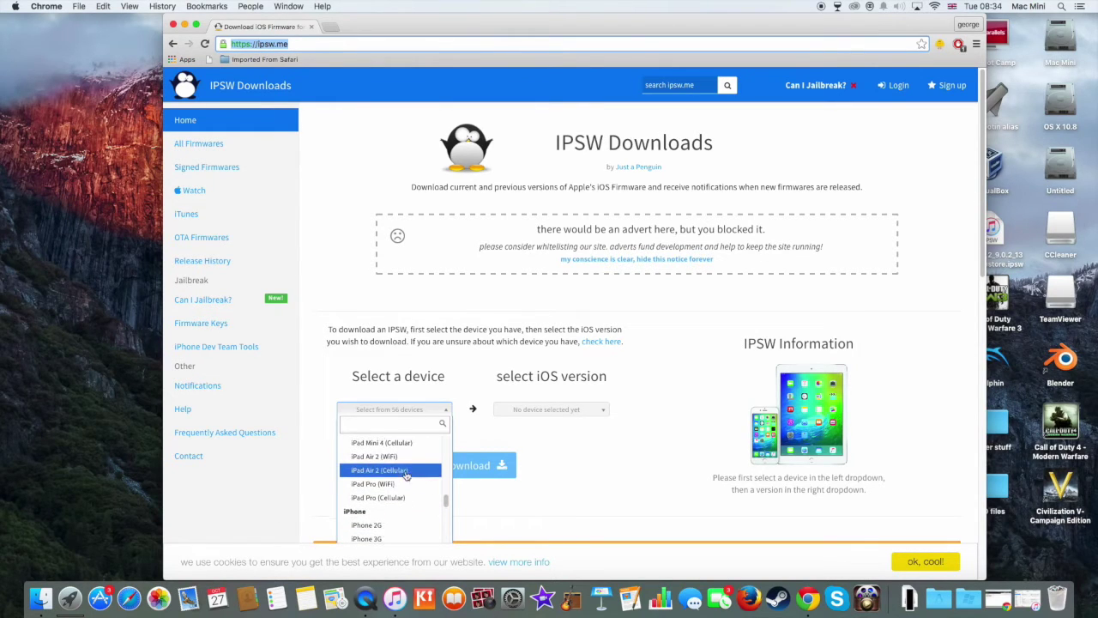
pyautogui.scroll(-5, 401, 478)
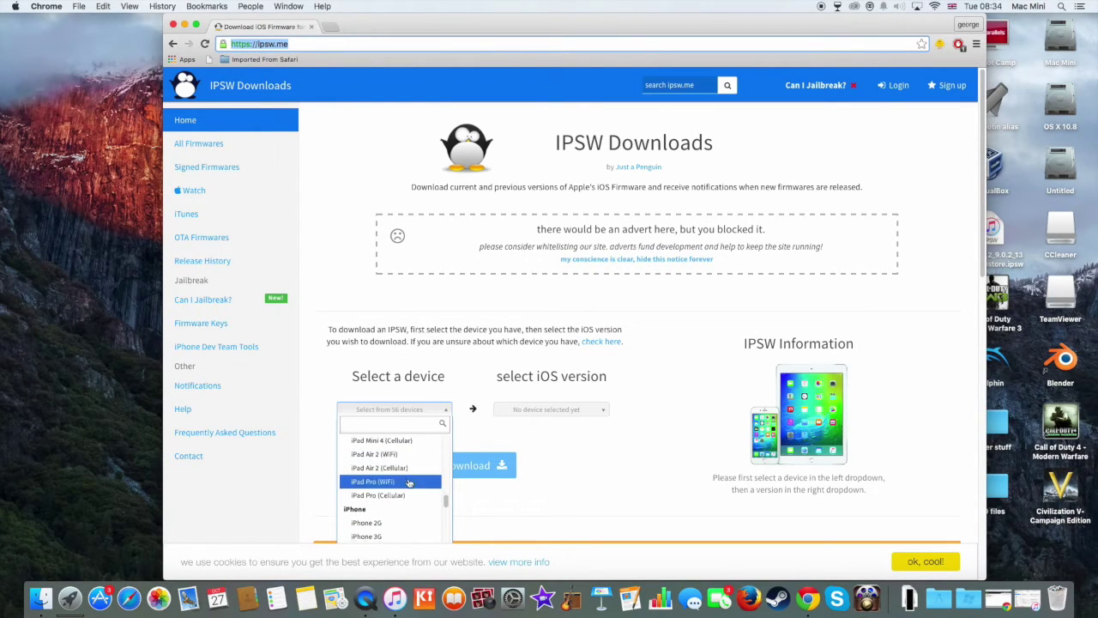
pyautogui.scroll(-4, 408, 487)
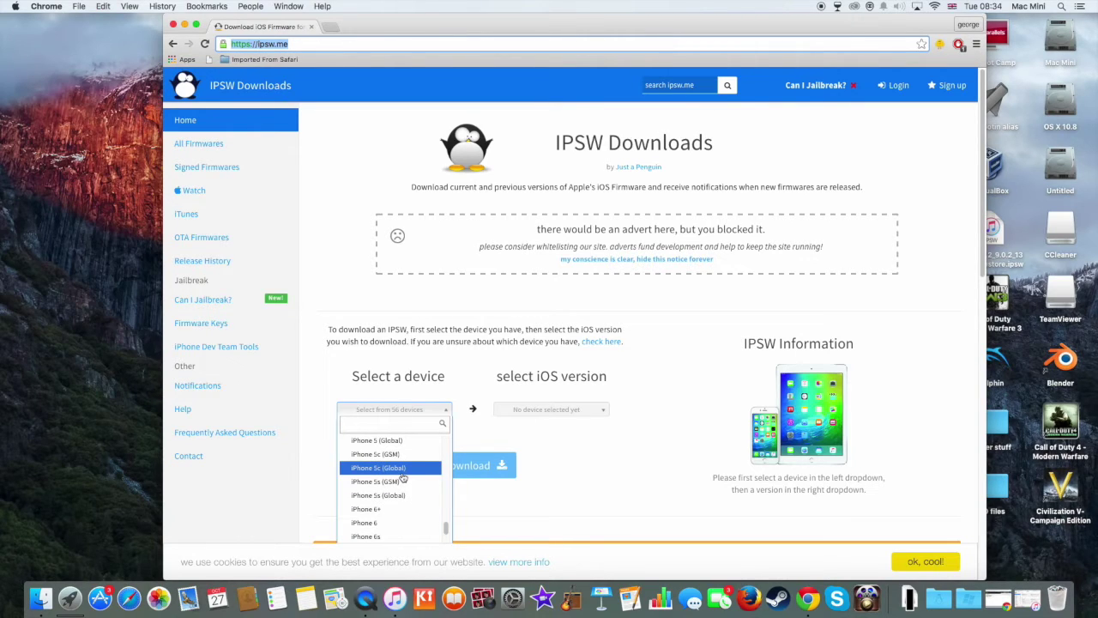
pyautogui.scroll(-1, 403, 480)
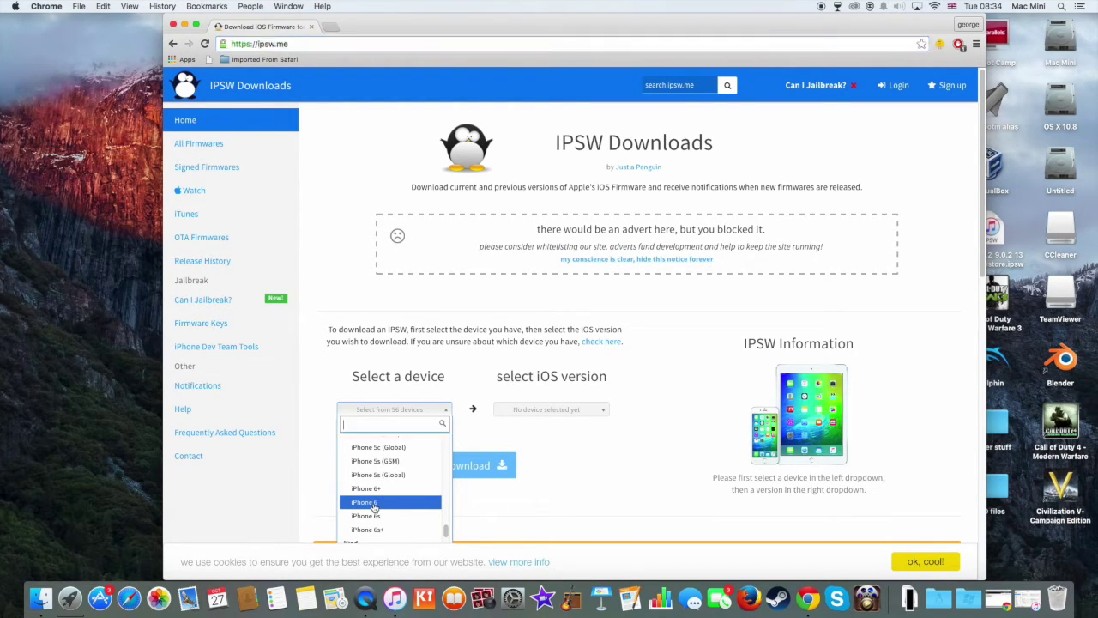
pyautogui.click(373, 505)
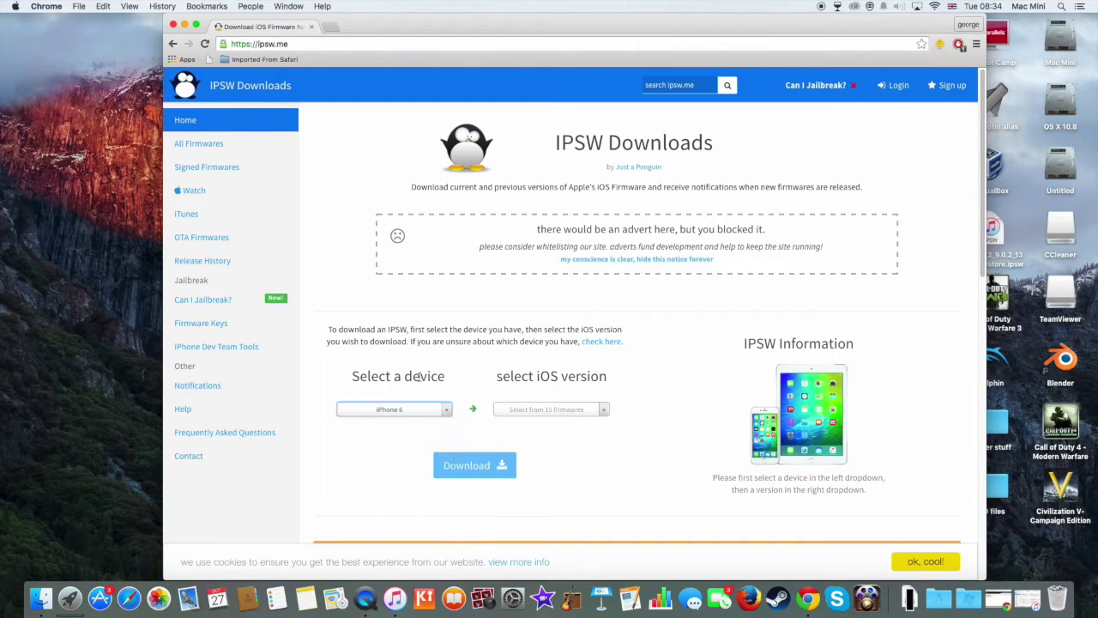
# Select the iOS 9.0.2 (13A452) firmware for the device and highlight its signing status in the IPSW information.
pyautogui.click(548, 410)
pyautogui.scroll(-1, 598, 391)
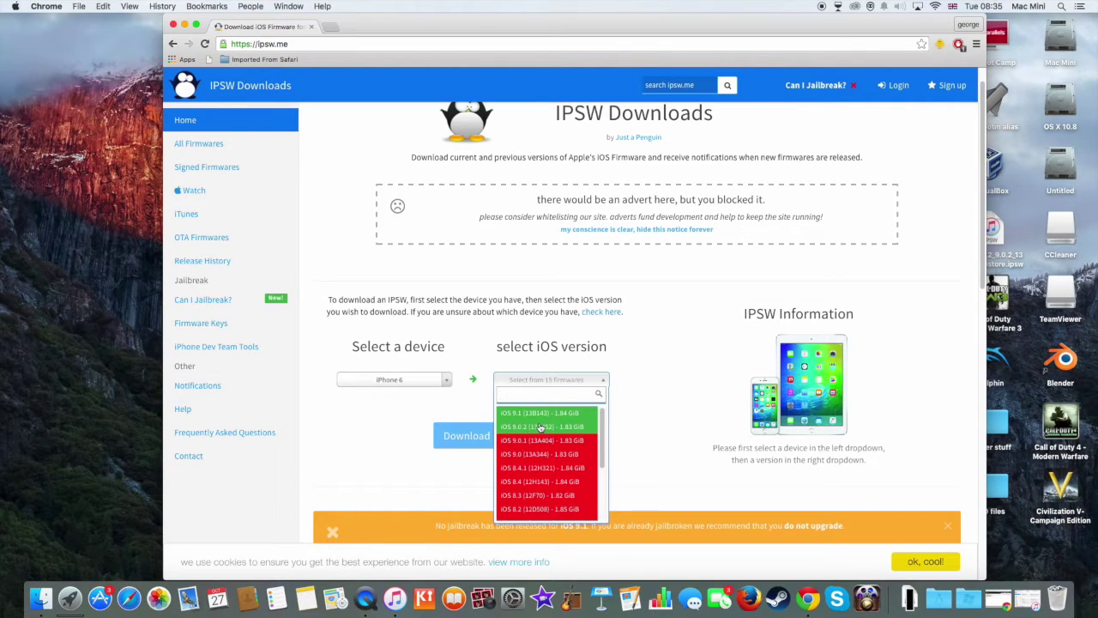
pyautogui.click(523, 429)
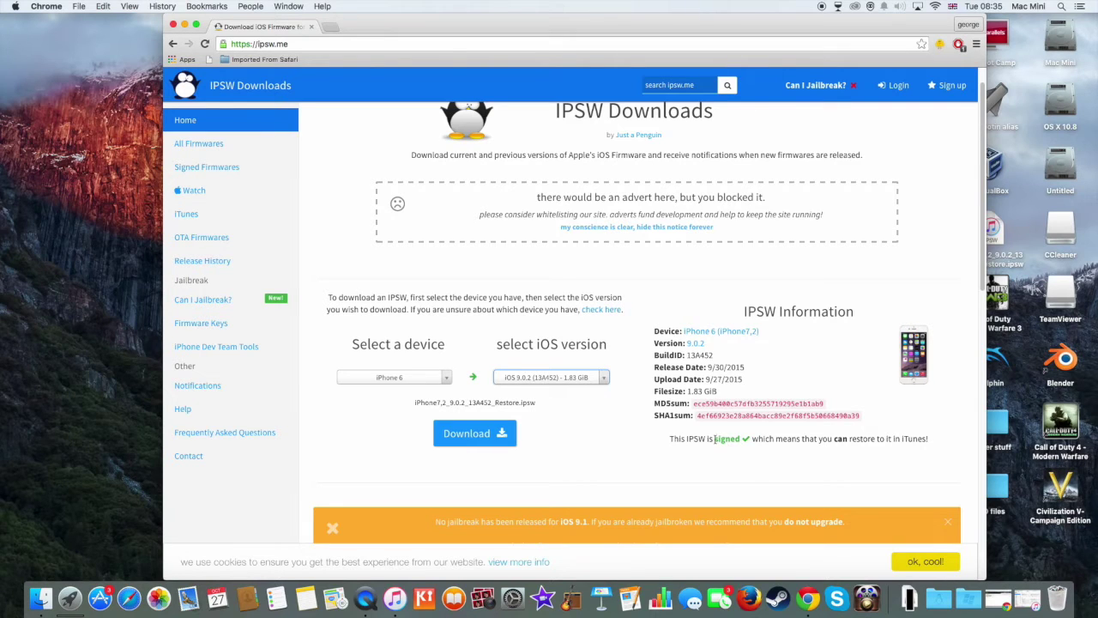
pyautogui.moveTo(715, 438); pyautogui.dragTo(751, 439)
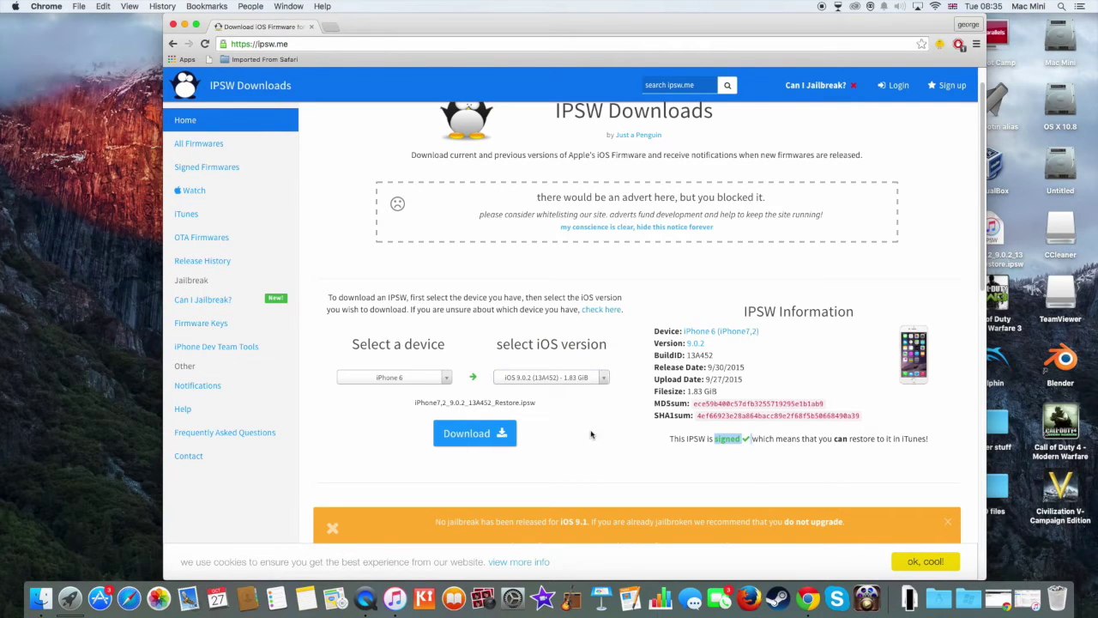
pyautogui.click(477, 435)
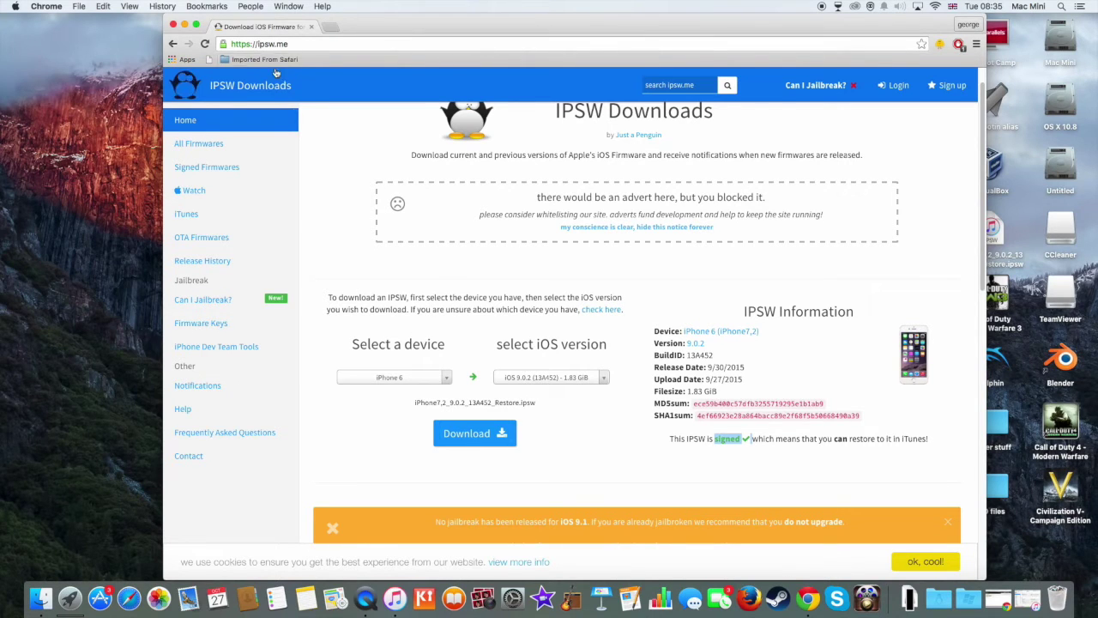
# Close the browser window and select the file iPhone7,2_9.0.2_13A452_Restore.ipsw on the desktop.
pyautogui.click(174, 27)
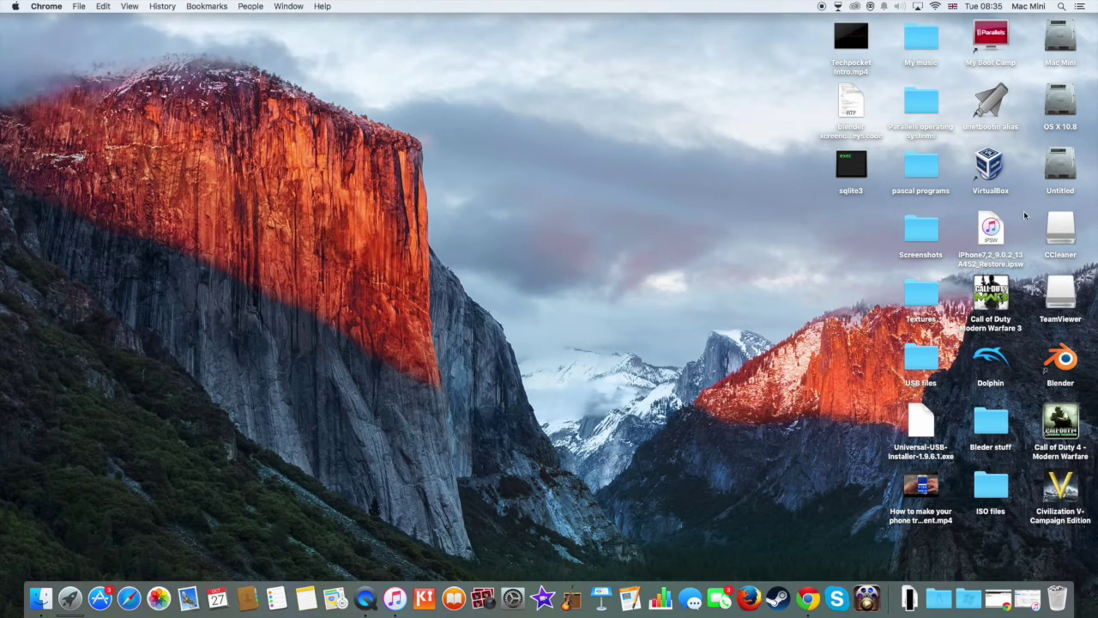
pyautogui.click(962, 249)
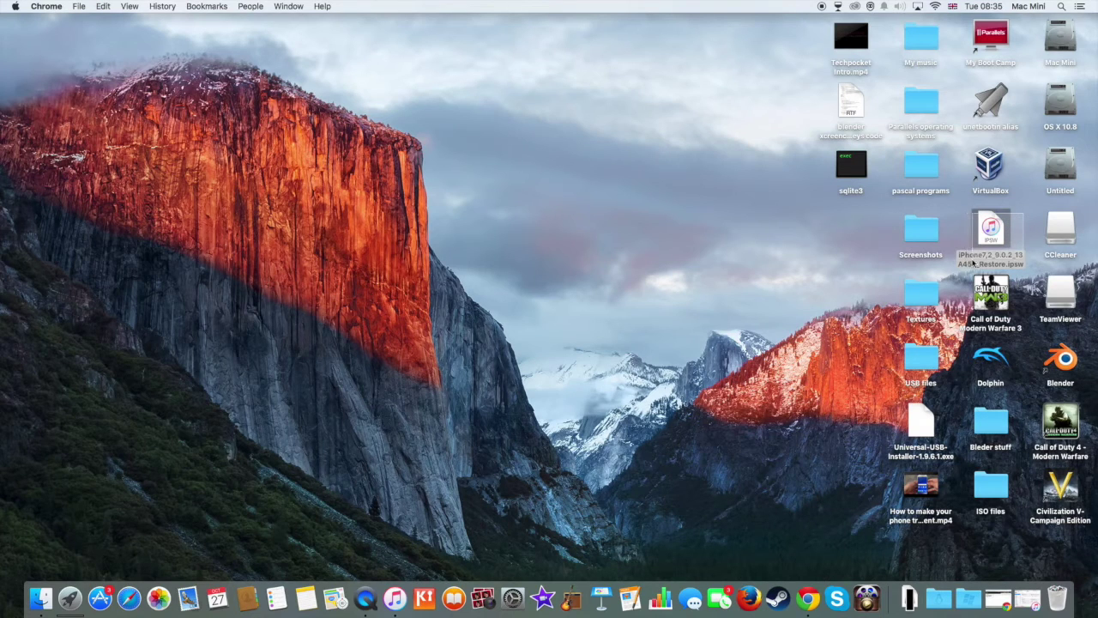
pyautogui.click(963, 256)
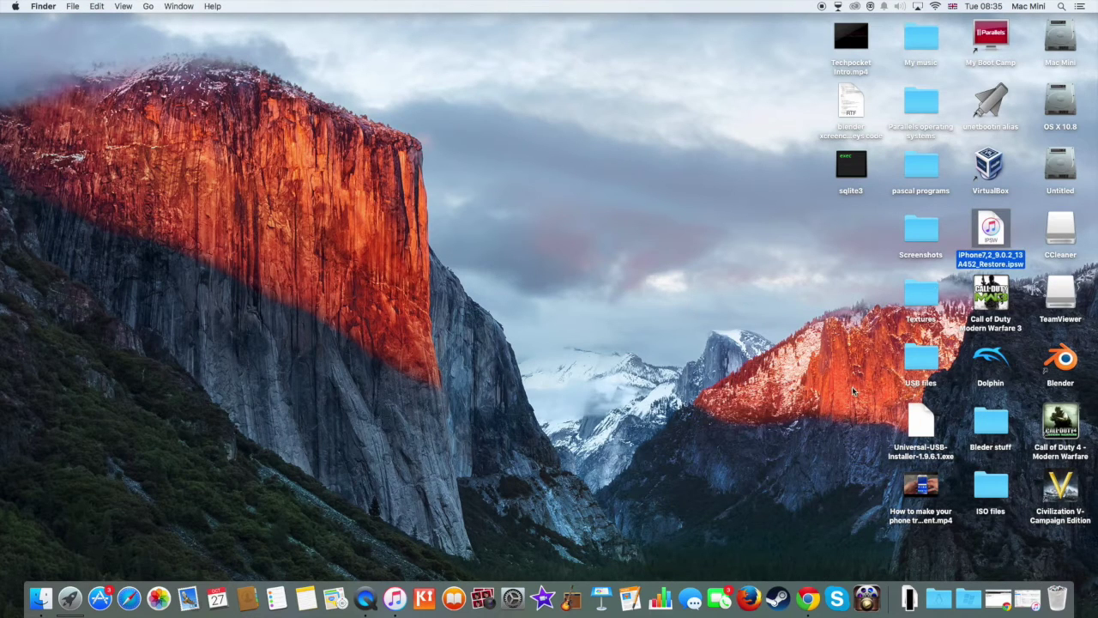
# Switch to iTunes, highlight the restore instruction in the recovery mode notice and dismiss the notice.
pyautogui.click(396, 598)
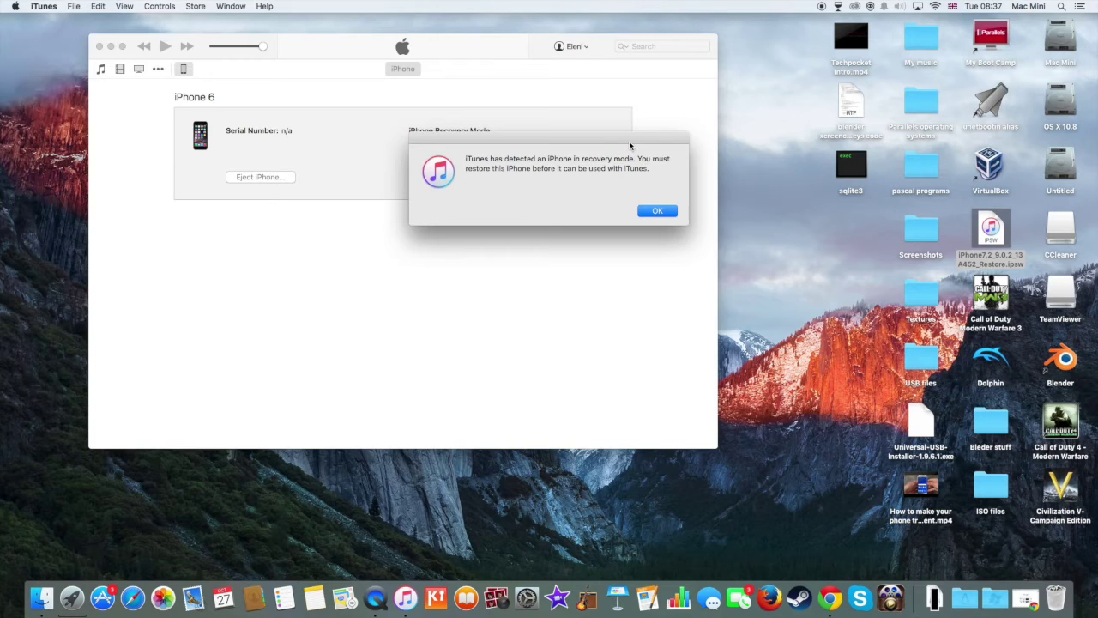
pyautogui.click(658, 212)
pyautogui.moveTo(465, 168); pyautogui.dragTo(530, 172)
pyautogui.moveTo(504, 139); pyautogui.dragTo(693, 153)
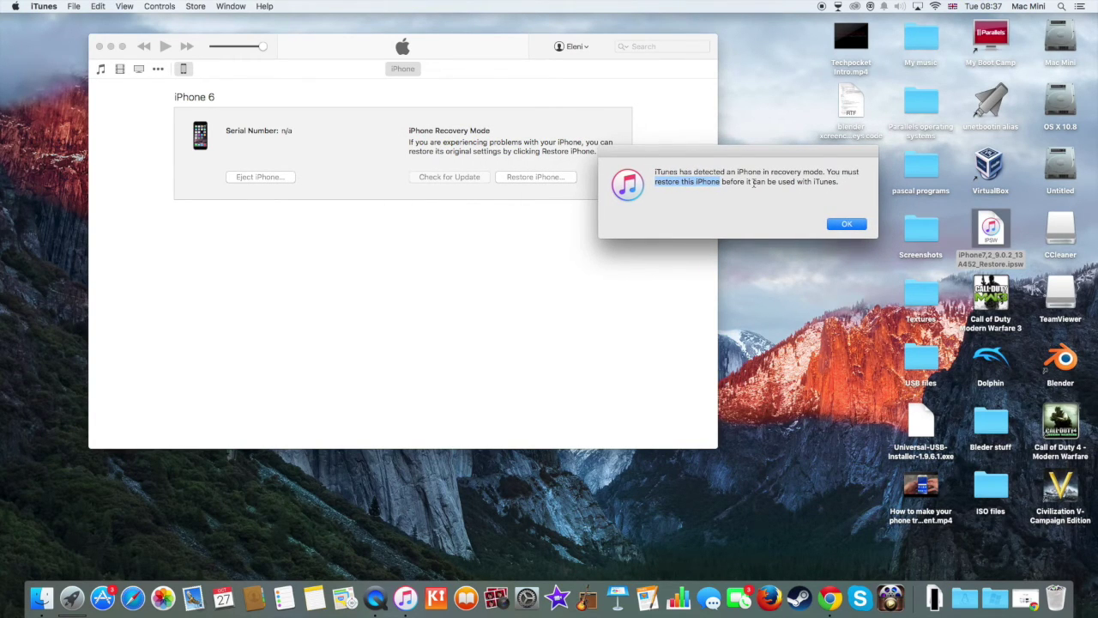
pyautogui.click(853, 225)
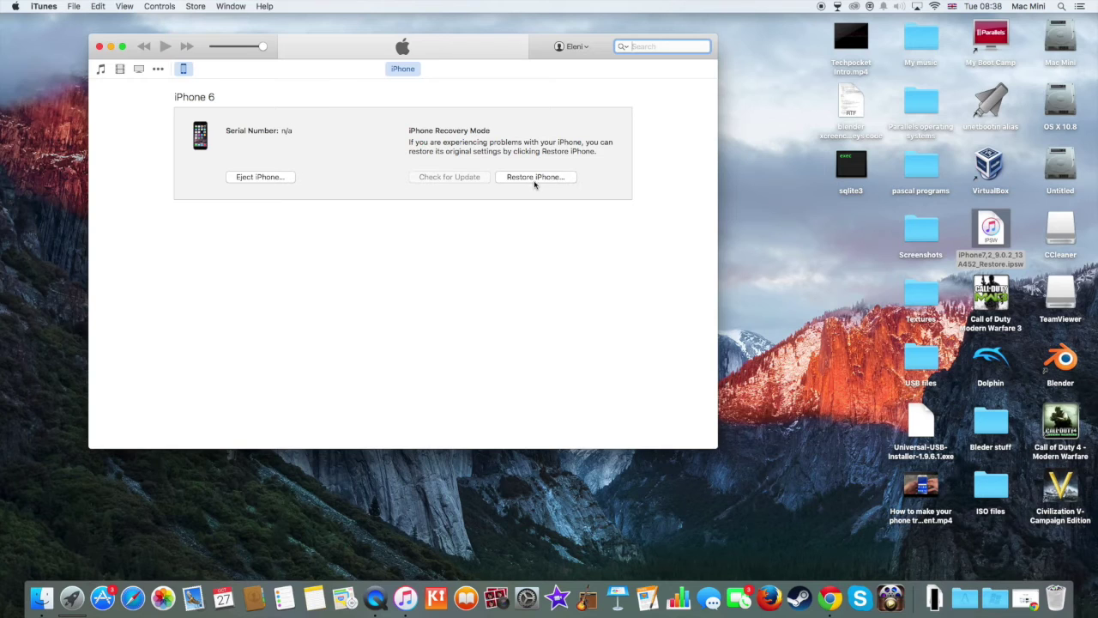
# Try restoring the iPhone from iPhone7,2_9.0.2_13A452_Restore.ipsw on the desktop, then cancel at the restore confirmation.
pyautogui.keyDown('alt'); pyautogui.click(537, 179); pyautogui.keyUp('alt')
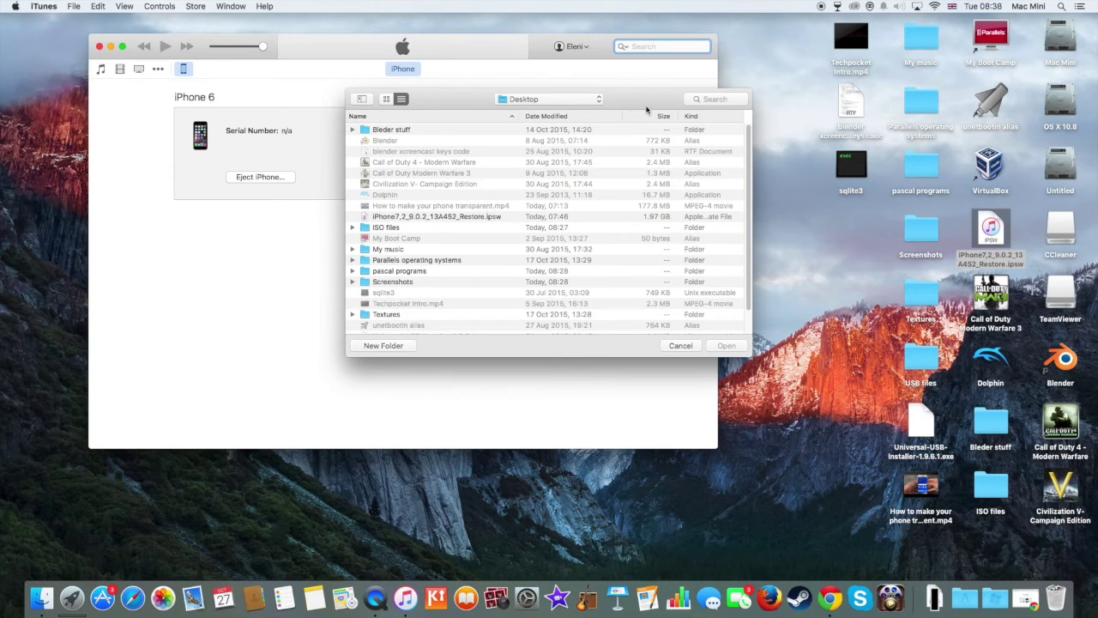
pyautogui.moveTo(995, 228); pyautogui.dragTo(565, 216)
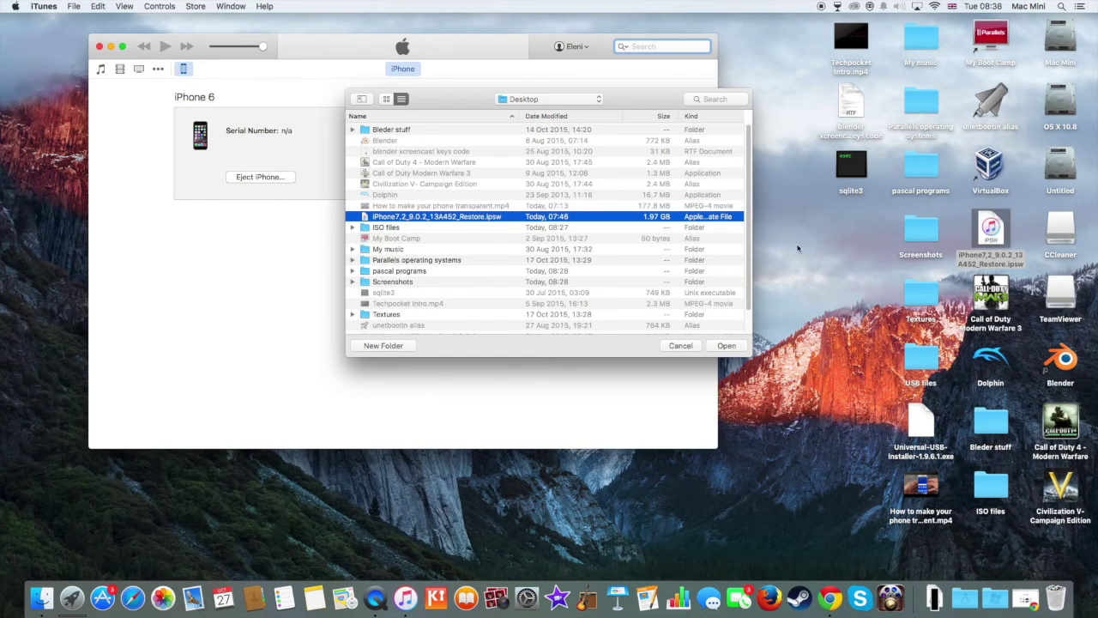
pyautogui.click(727, 346)
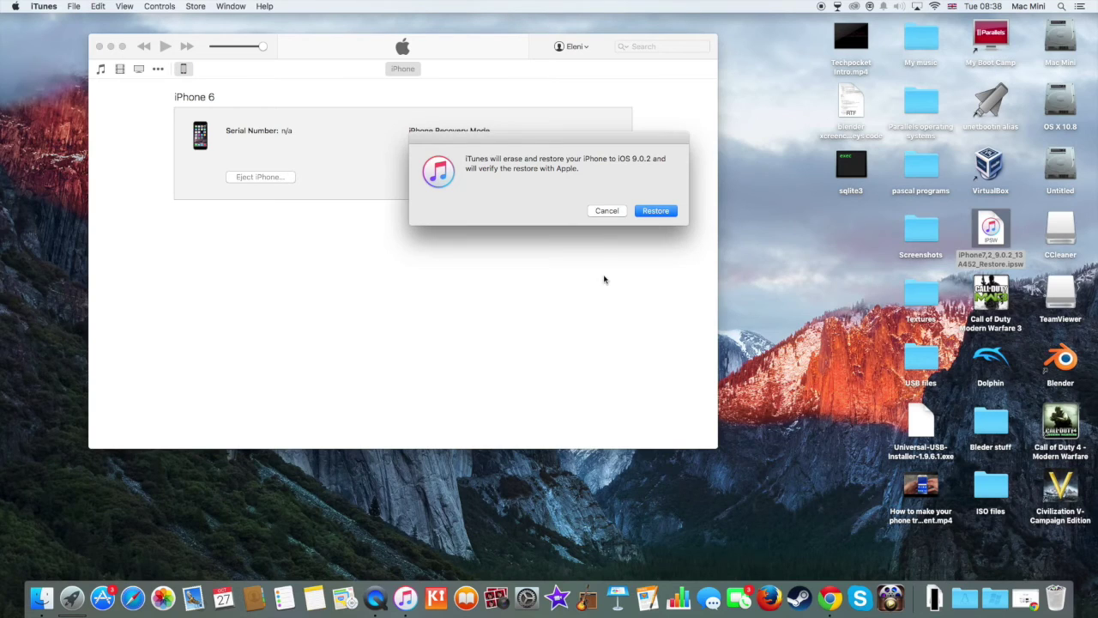
pyautogui.moveTo(526, 141); pyautogui.dragTo(558, 220)
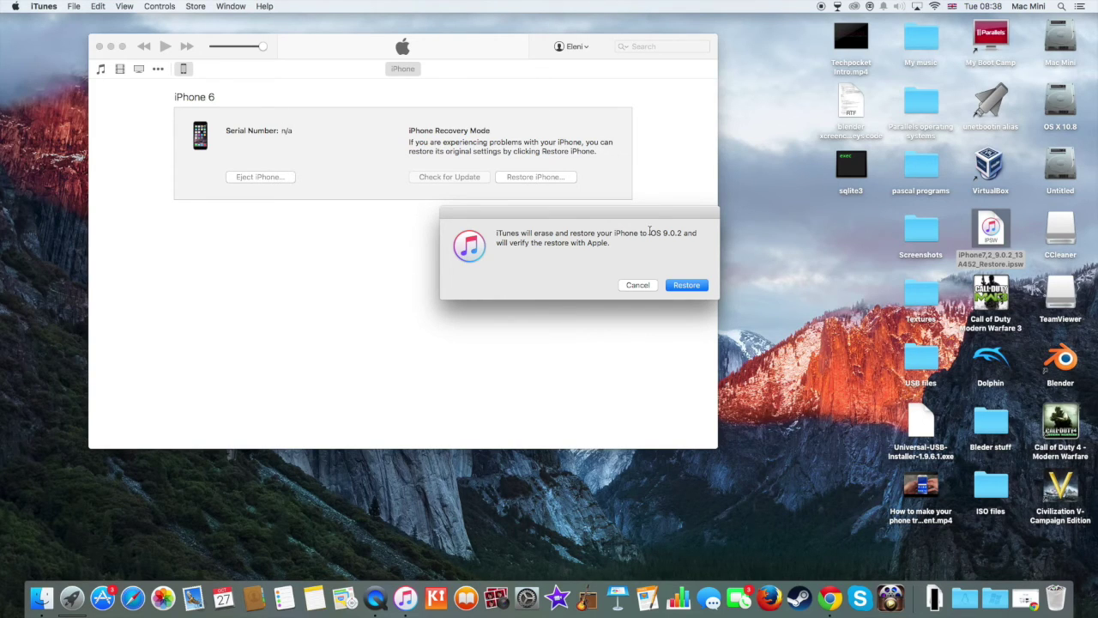
pyautogui.click(639, 284)
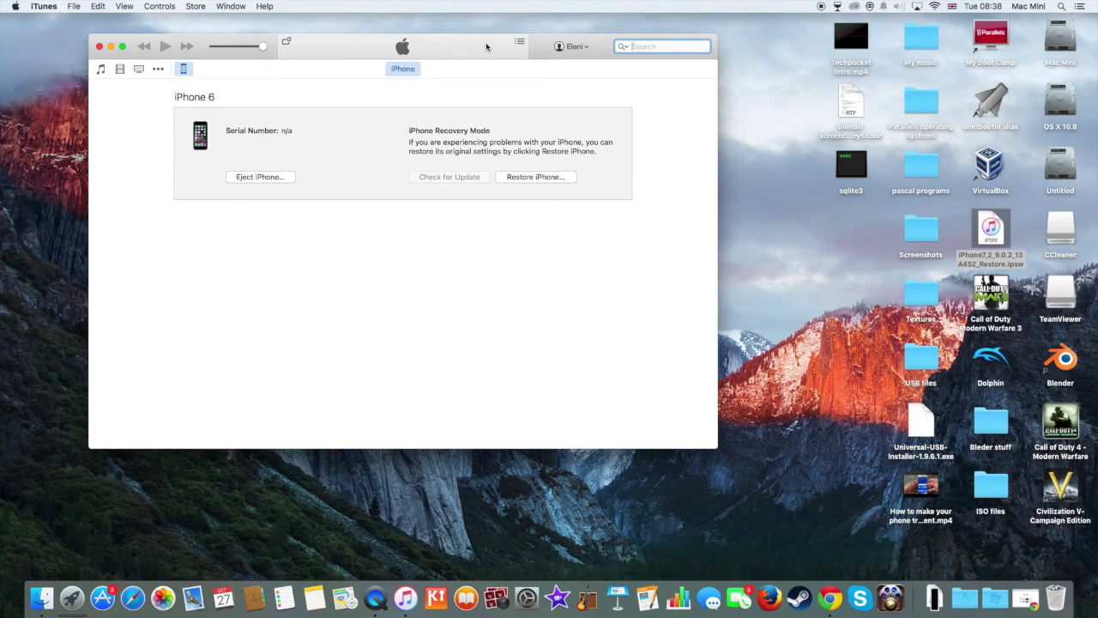